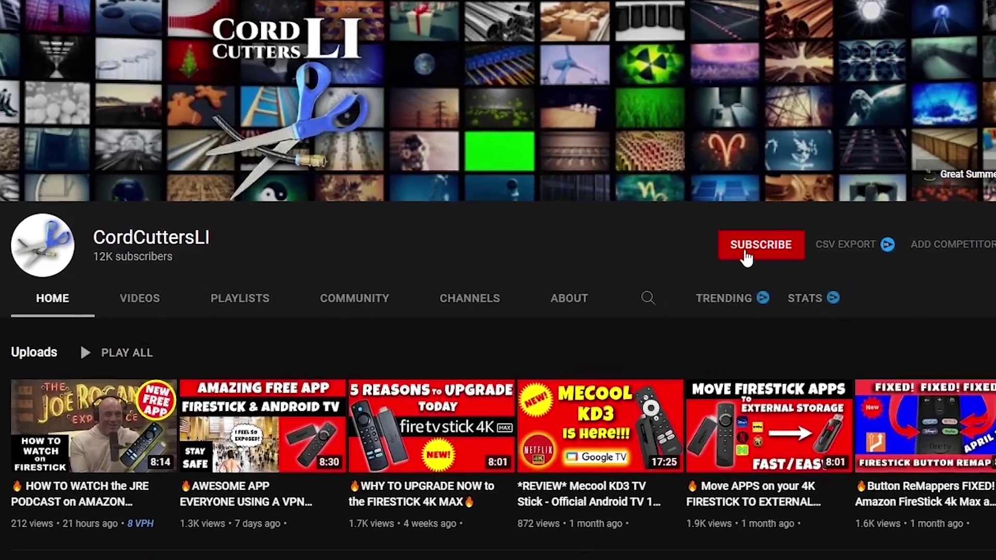
Step: Subscribe to CordCuttersLI and set its notification bell to All
left_click(786, 242)
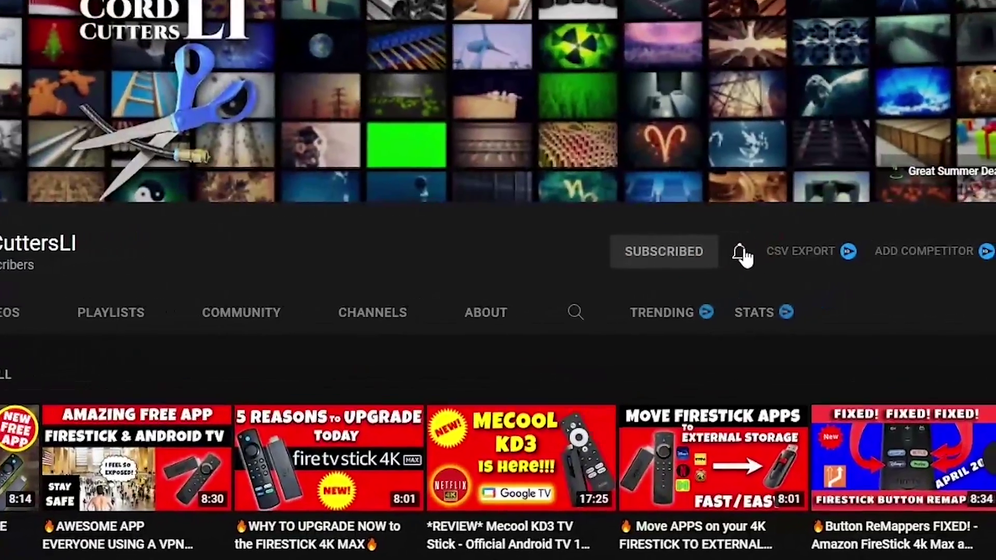
left_click(740, 254)
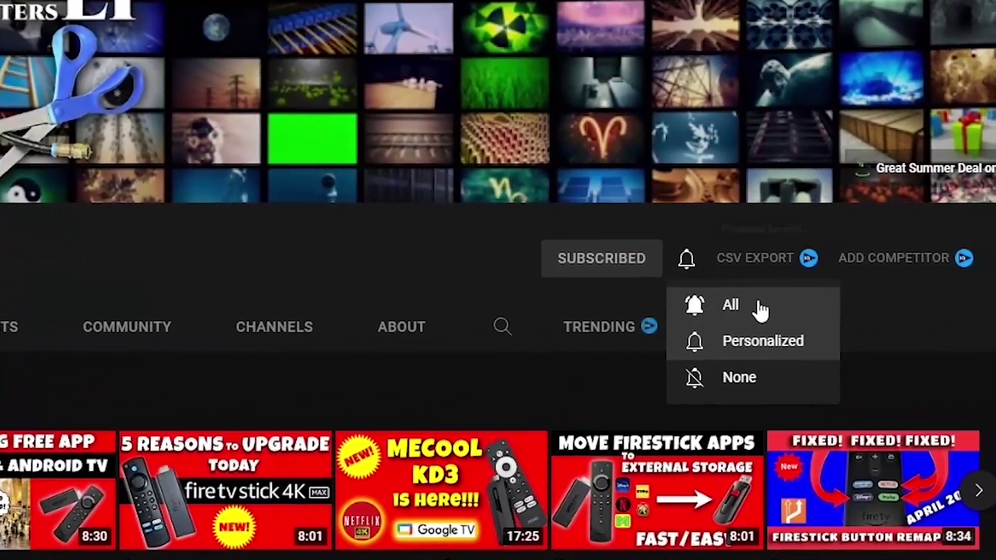
left_click(793, 294)
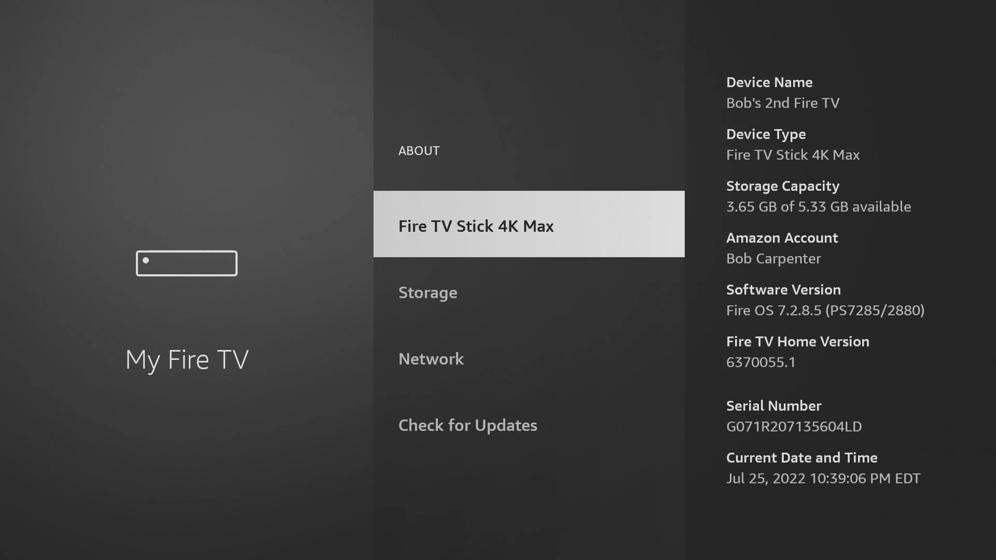
Step: Leave About, browse the About, Legal & Compliance and Sleep entries, then return Home
key("Escape")
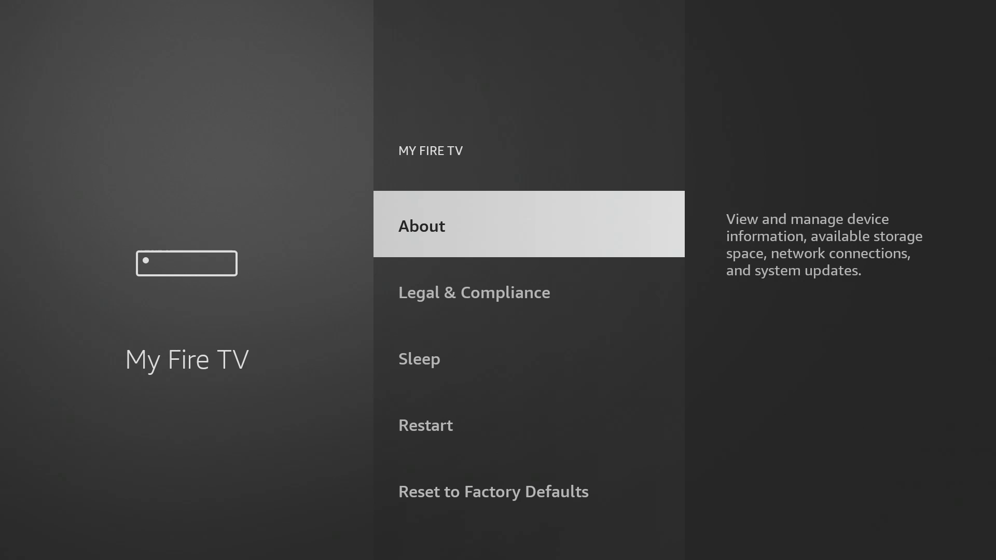
key("Down")
key("Up")
key("Down")
key("Down")
key("Up")
key("Up")
key("Down")
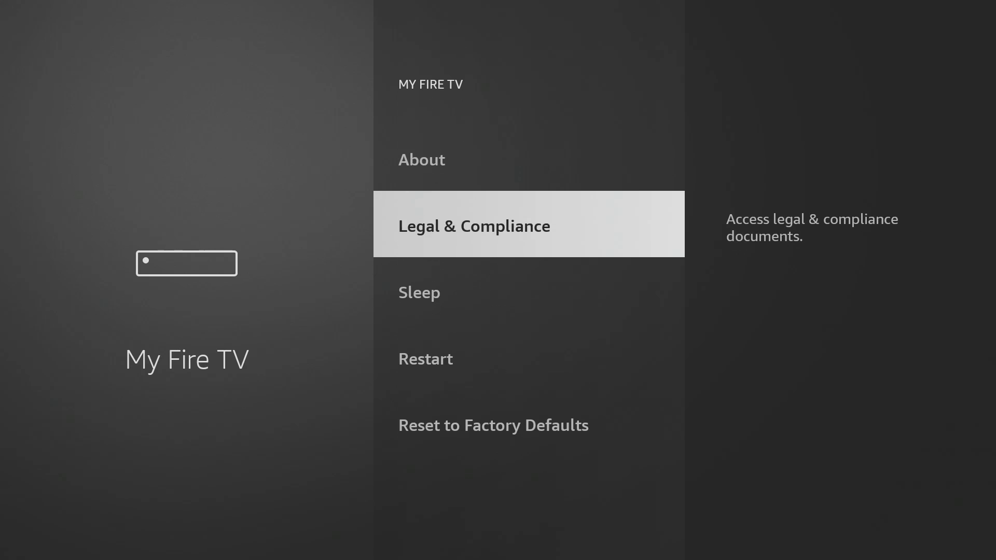
key("Down")
key("Up")
key("Up")
key("Down")
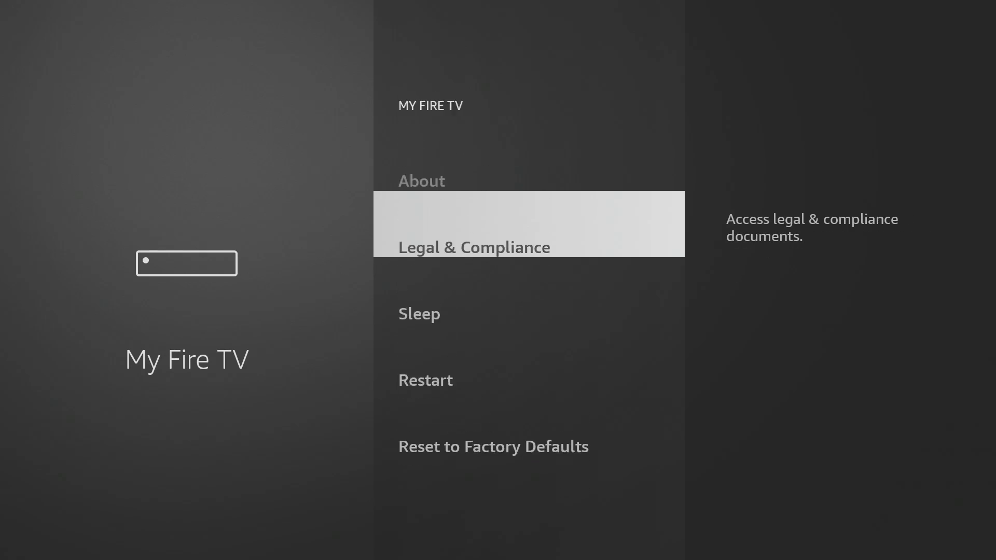
key("Up")
key("Down")
key("Up")
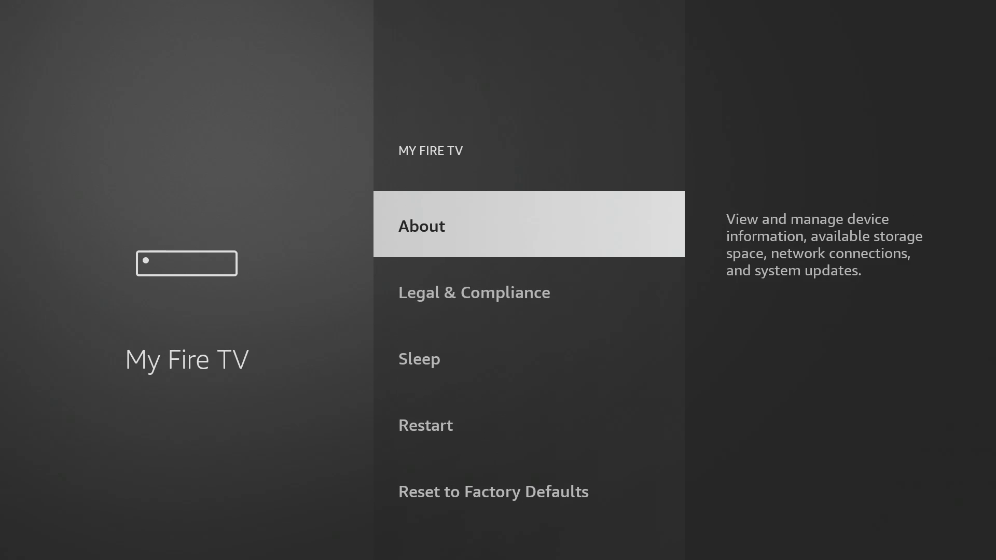
key("Down")
key("Up")
key("Home")
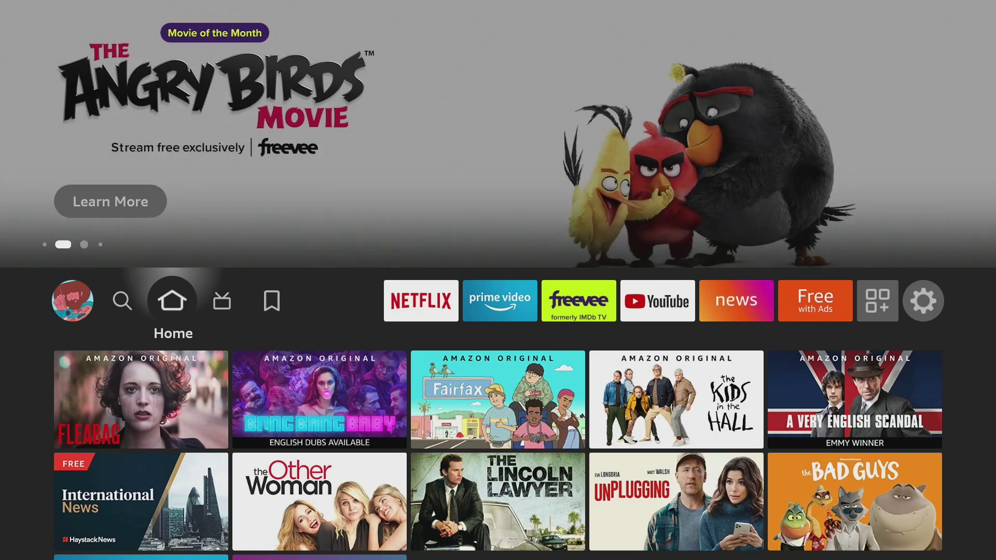
Step: Search 'D' from the Find page and pick the Downloader suggestion
key("Left")
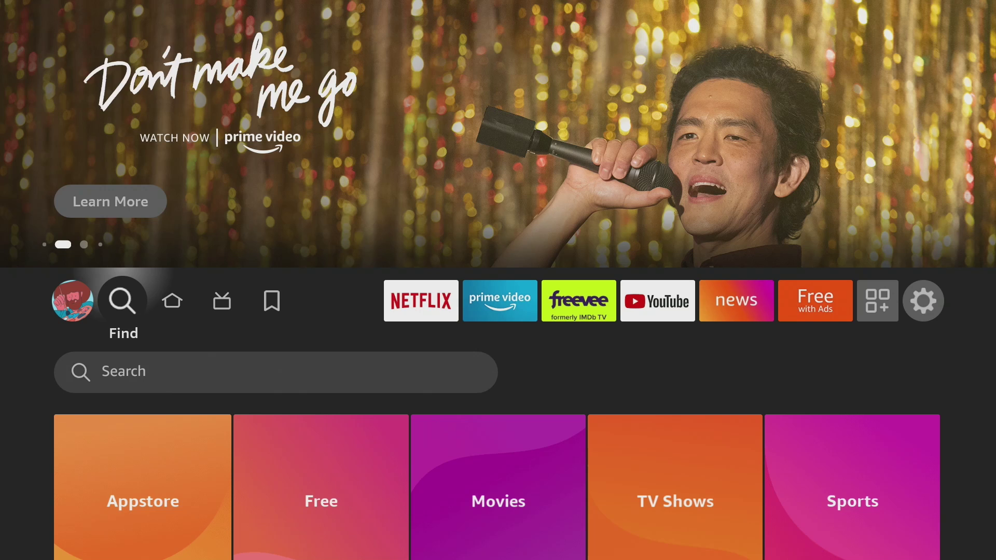
key("Down")
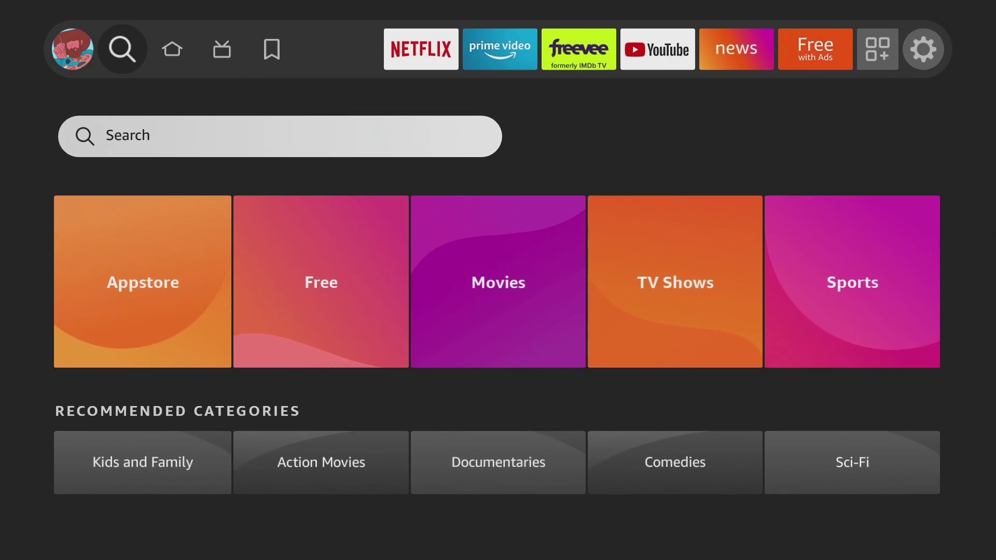
key("Return")
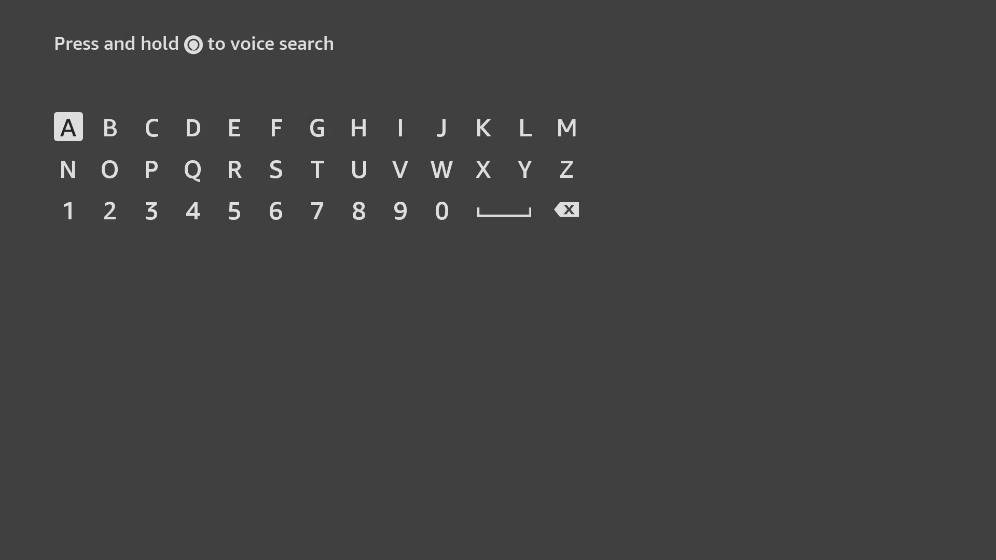
key("Right")
key("Right")
key("Right")
key("Return")
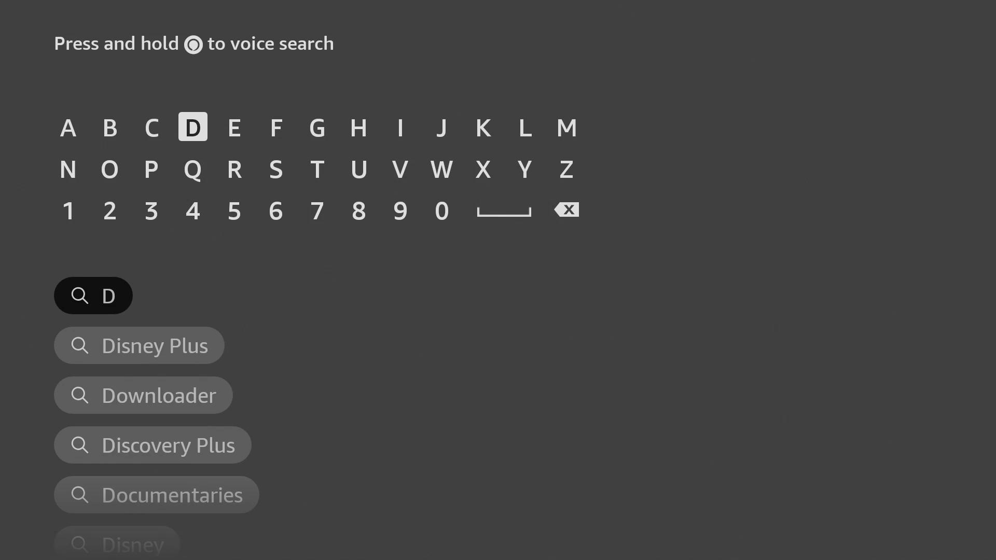
key("Down")
key("Down")
key("Down")
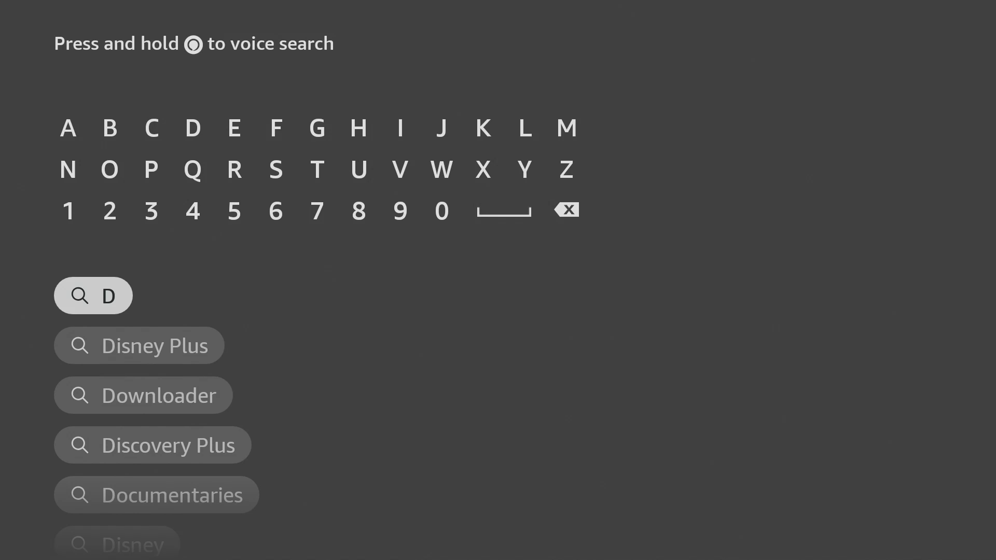
key("Down")
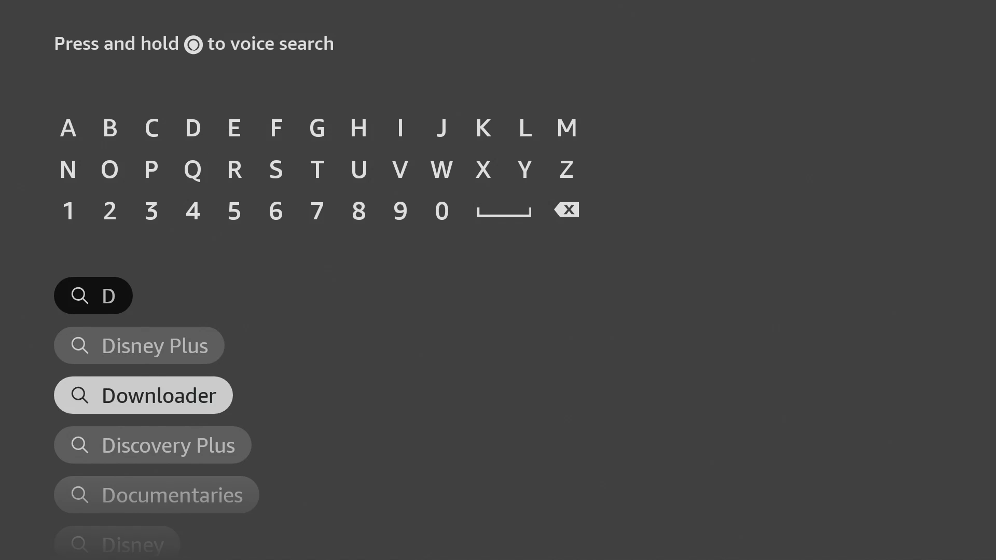
key("Return")
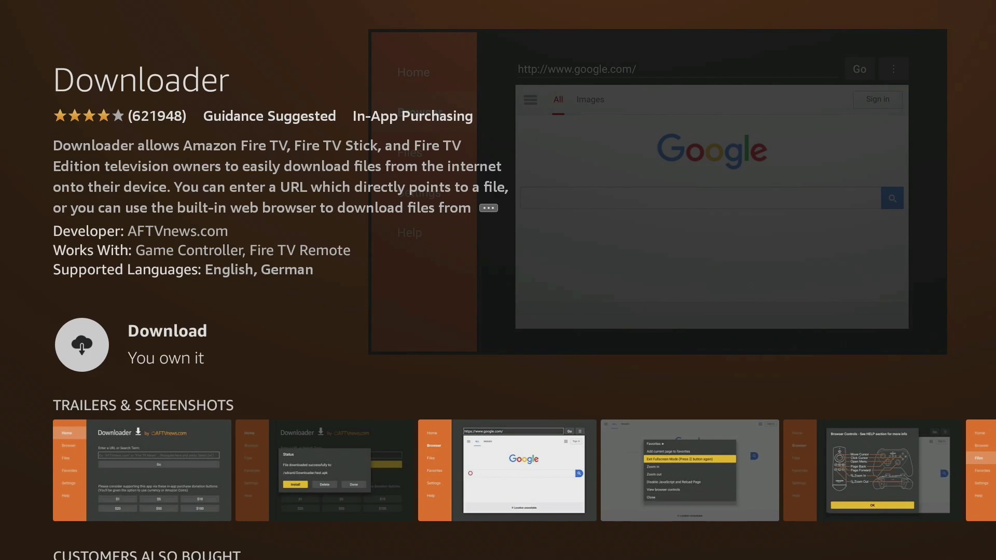
Step: Download the Downloader app and dismiss the 'You got an app!' notice
key("Return")
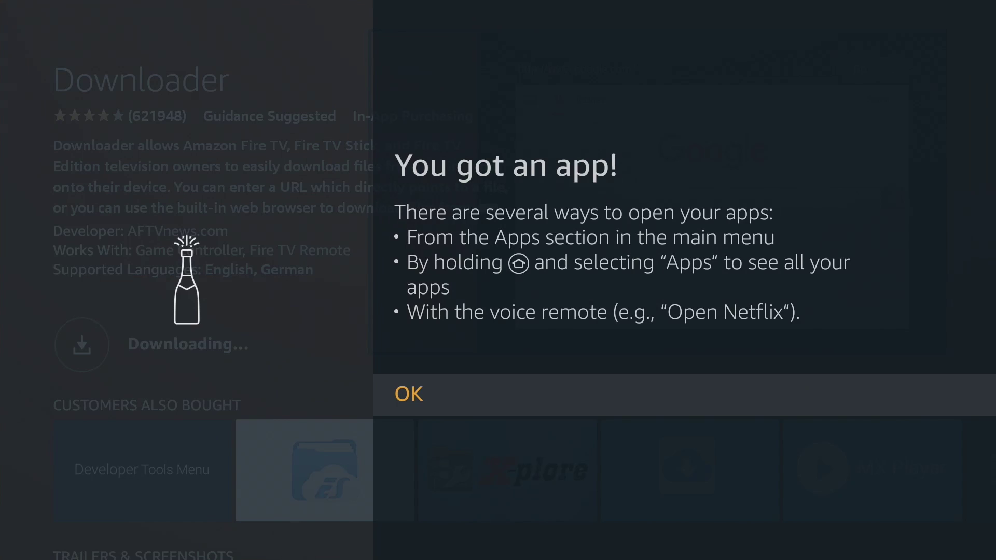
key("Return")
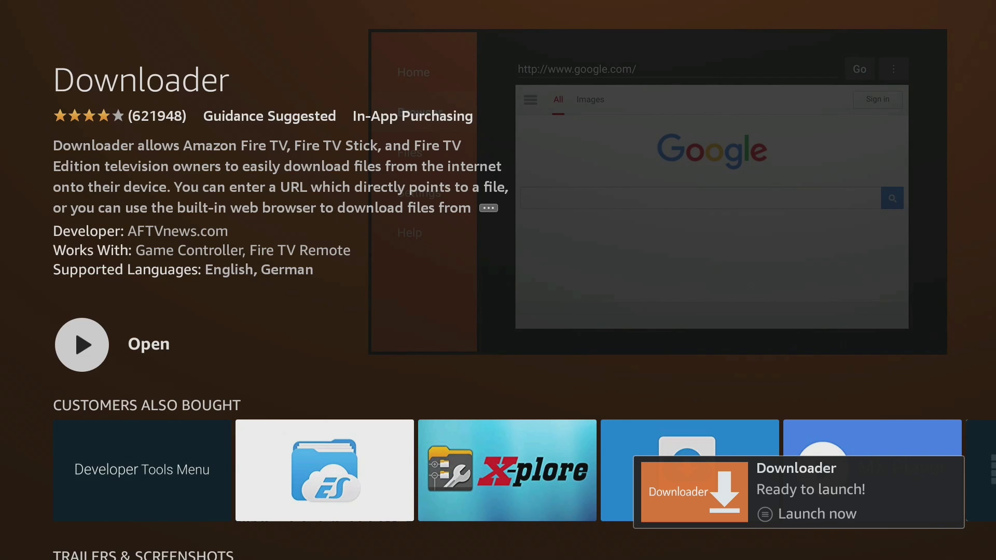
Step: Launch Downloader from the apps list, allow file access, and dismiss the Quick Start Guide
key("Home")
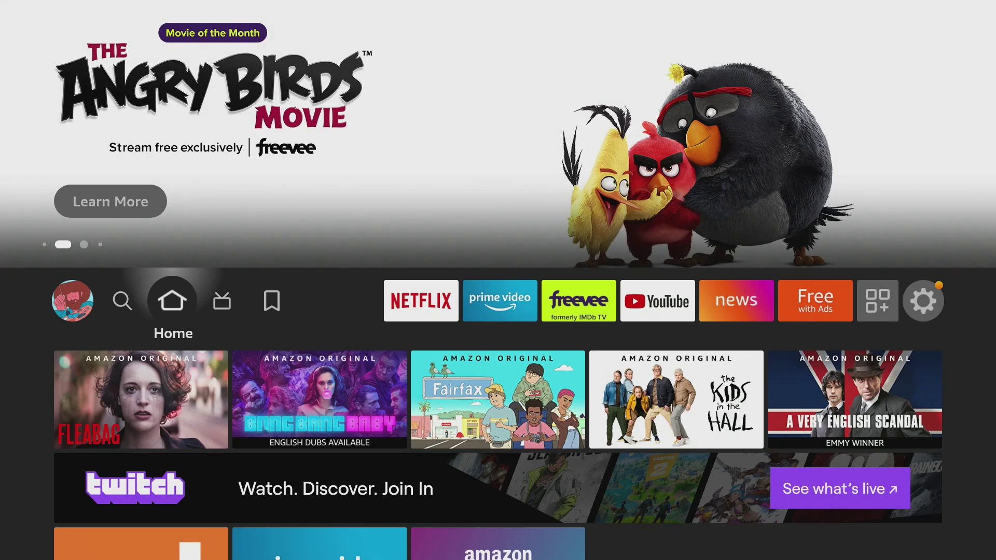
key("Left")
key("Left")
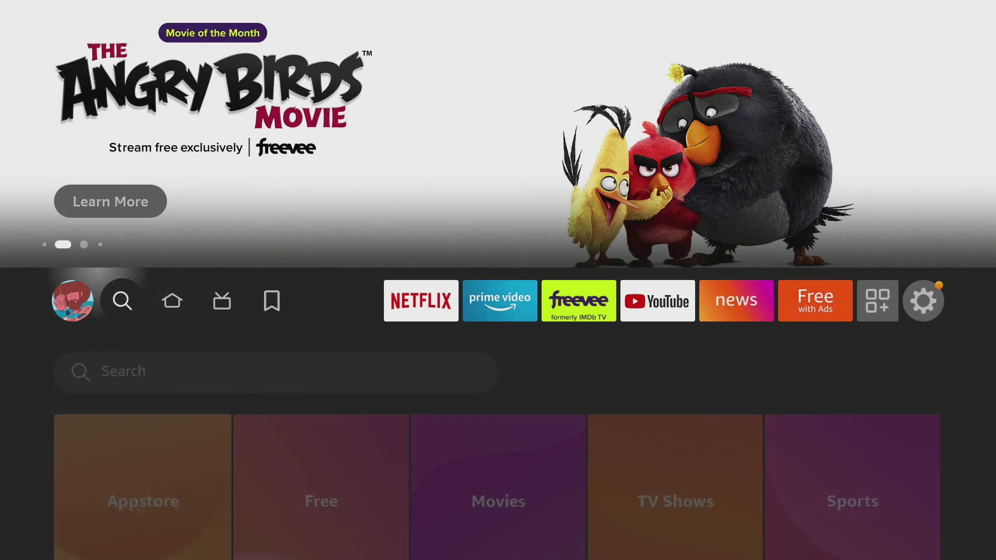
key("Left")
key("Left")
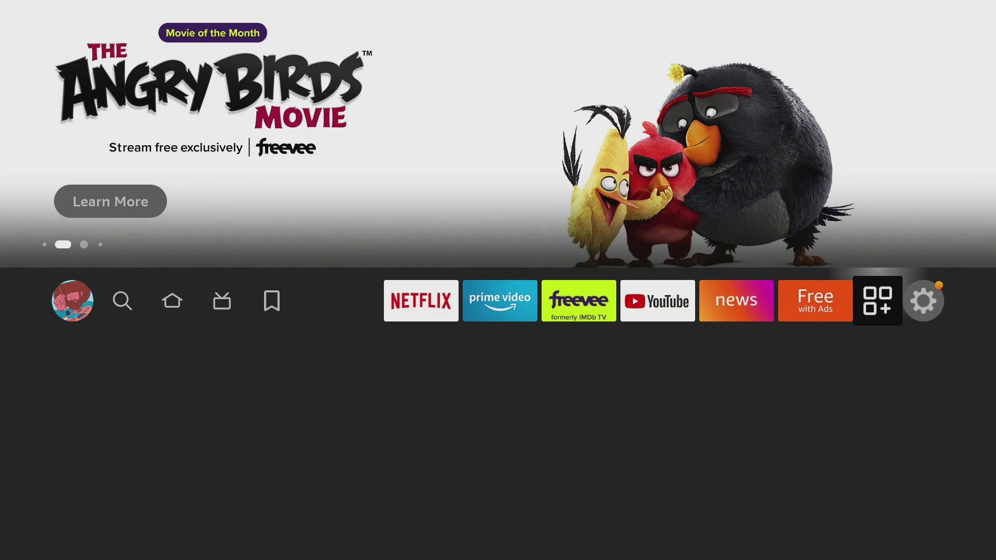
key("Return")
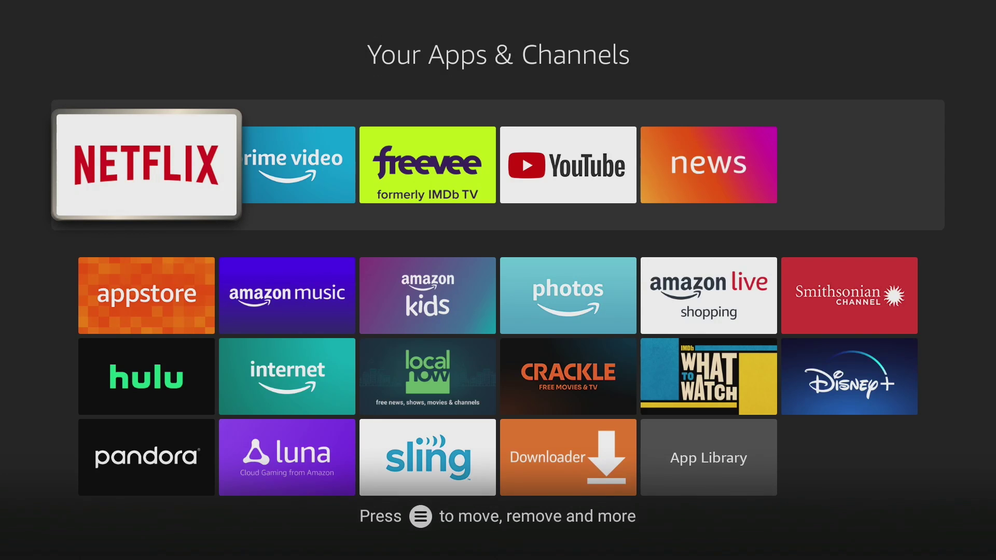
key("Down")
key("Down")
key("Down")
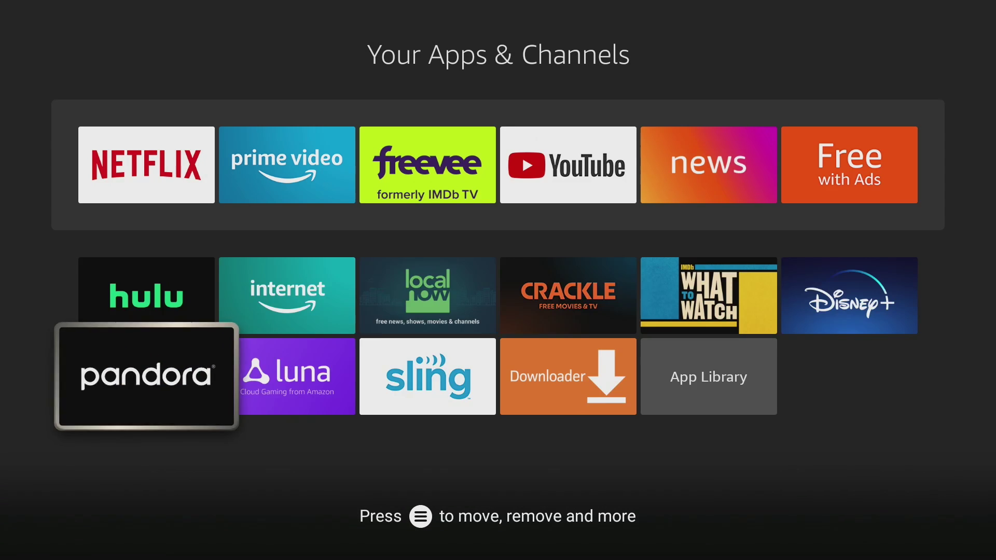
key("Right")
key("Right")
key("Right")
key("Return")
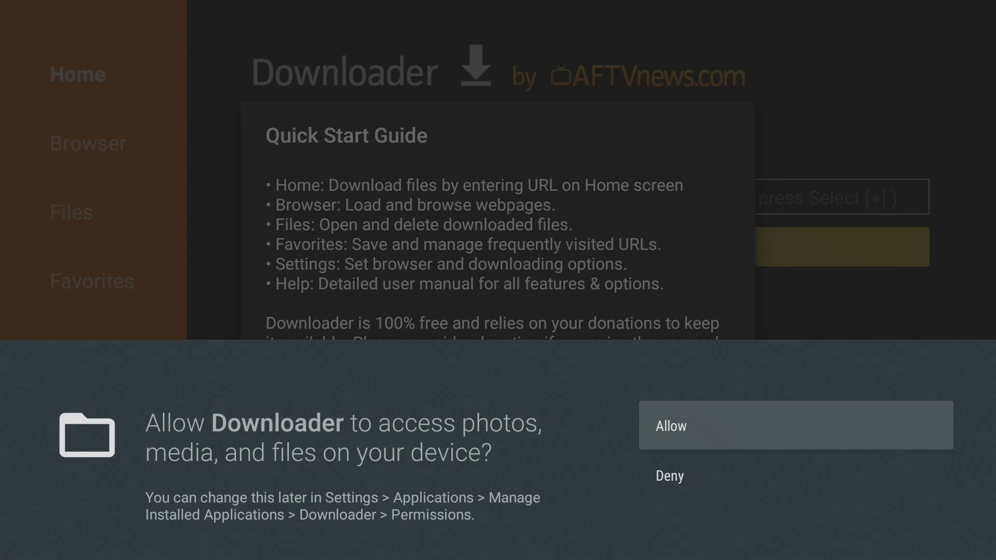
key("Return")
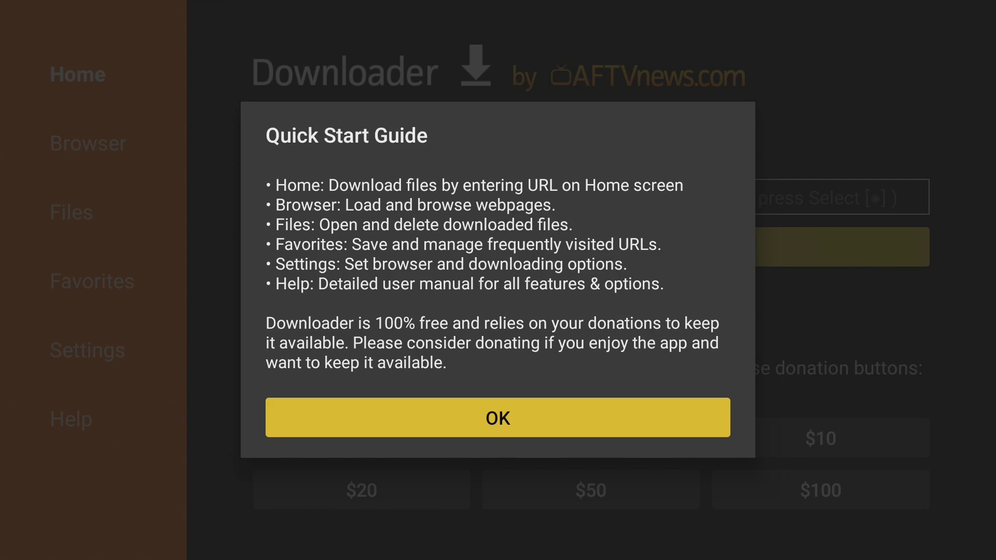
key("Return")
Step: Enter code 61187 in Downloader's URL field and submit it
key("Up")
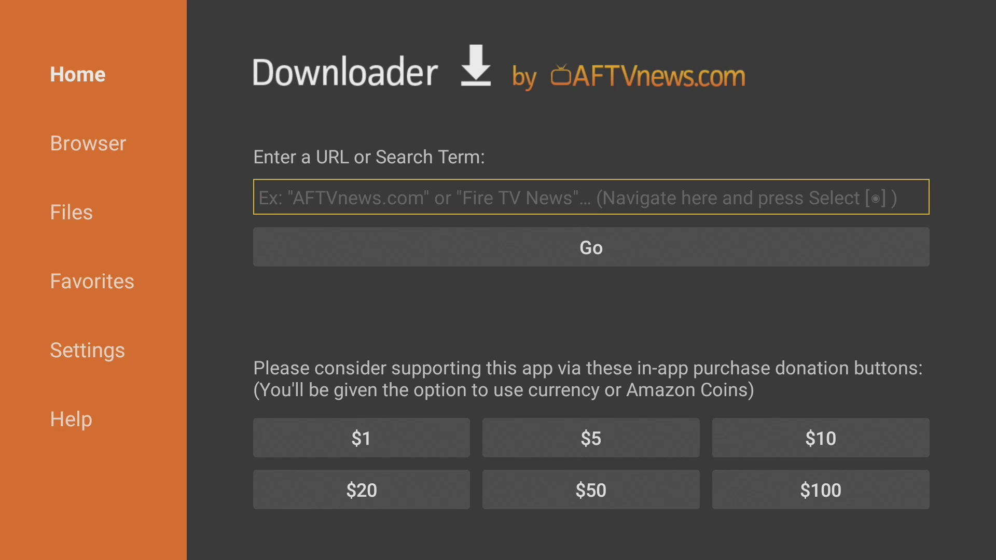
key("Return")
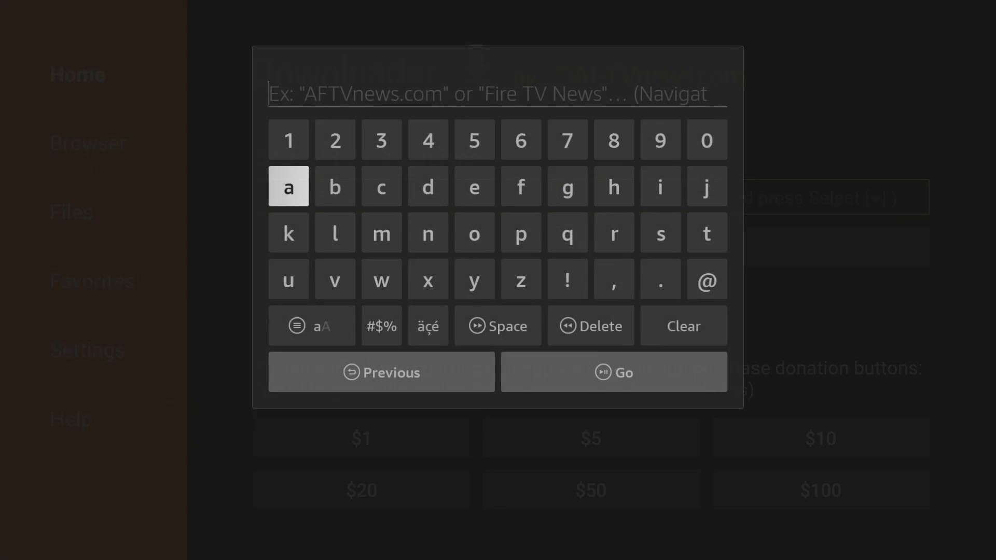
key("Up")
key("Left")
key("Left")
key("Left")
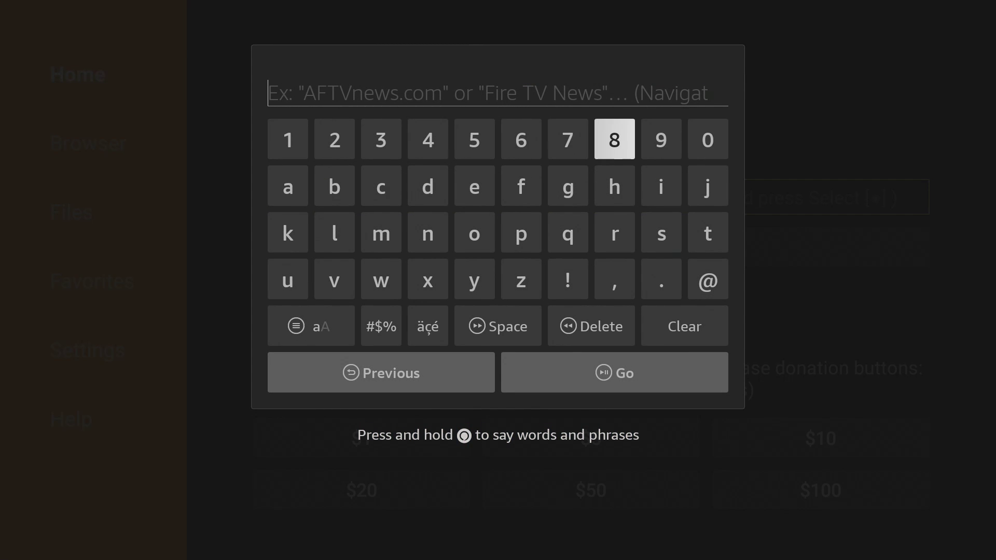
key("Left")
key("Return")
key("Left")
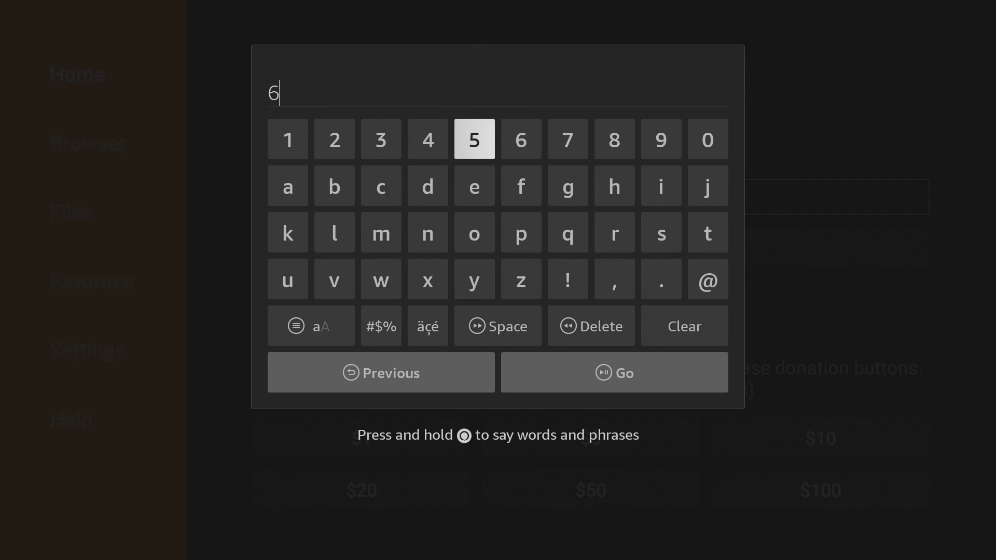
key("Left")
key("Left")
key("Left")
key("Left")
key("Return")
key("Return")
key("Right")
key("Right")
key("Right")
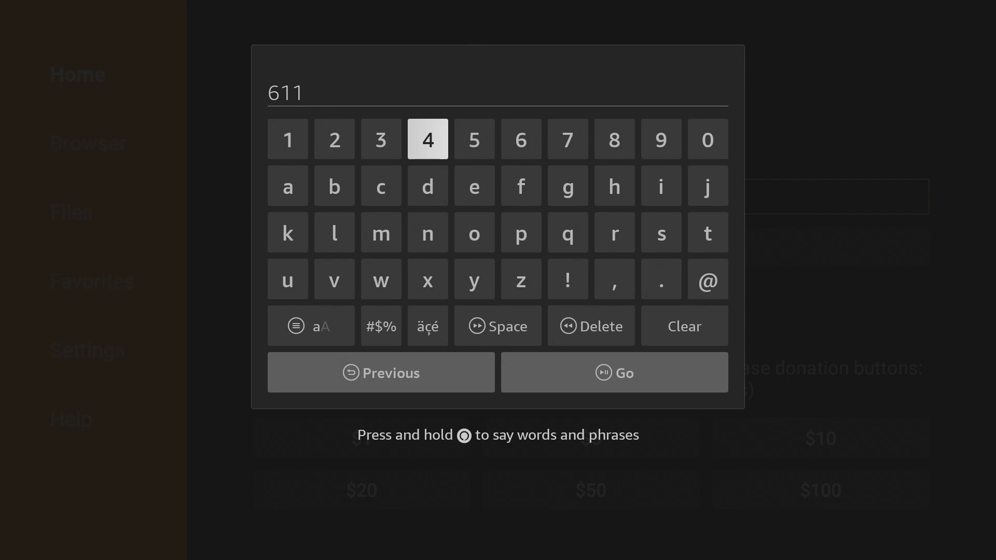
key("Right")
key("Return")
key("Left")
key("Return")
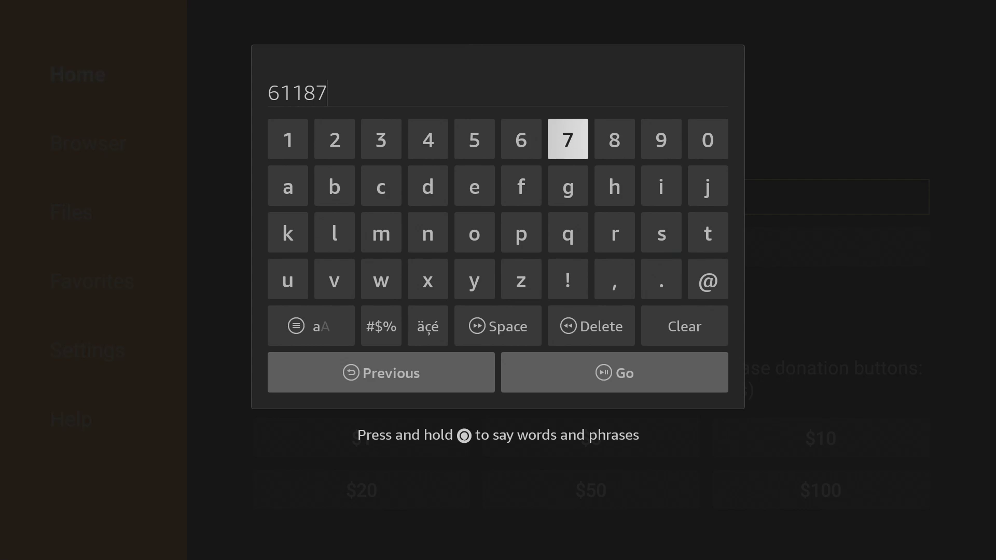
key("Down")
key("Down")
key("Down")
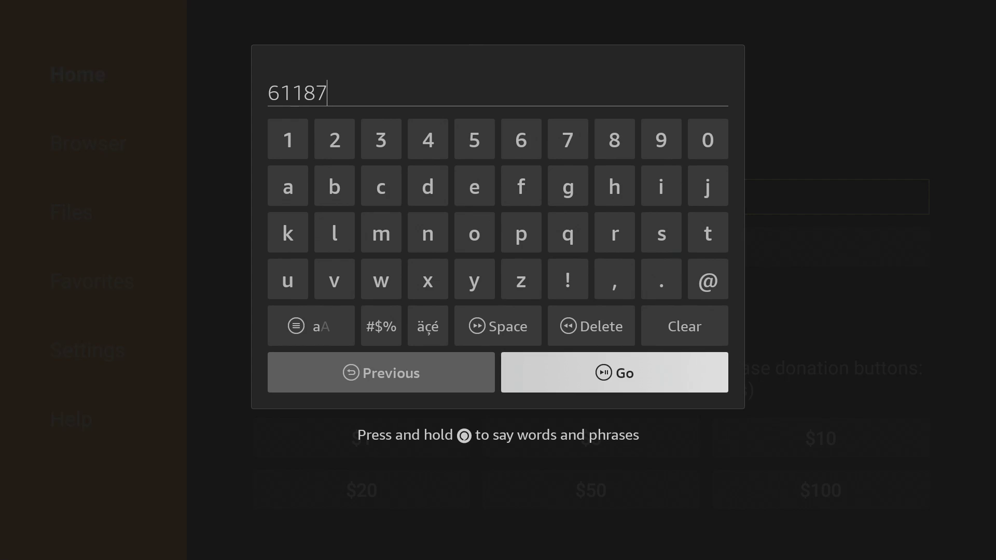
key("Return")
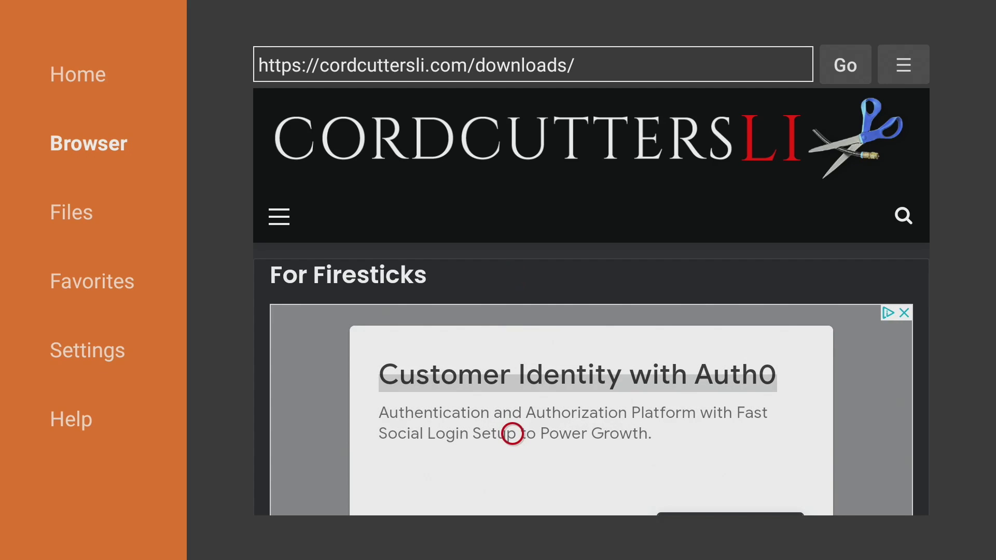
Step: Download and install RedBox Official (June 2022), going to Settings from the unknown-source warning
scroll(512, 487, "down", 10)
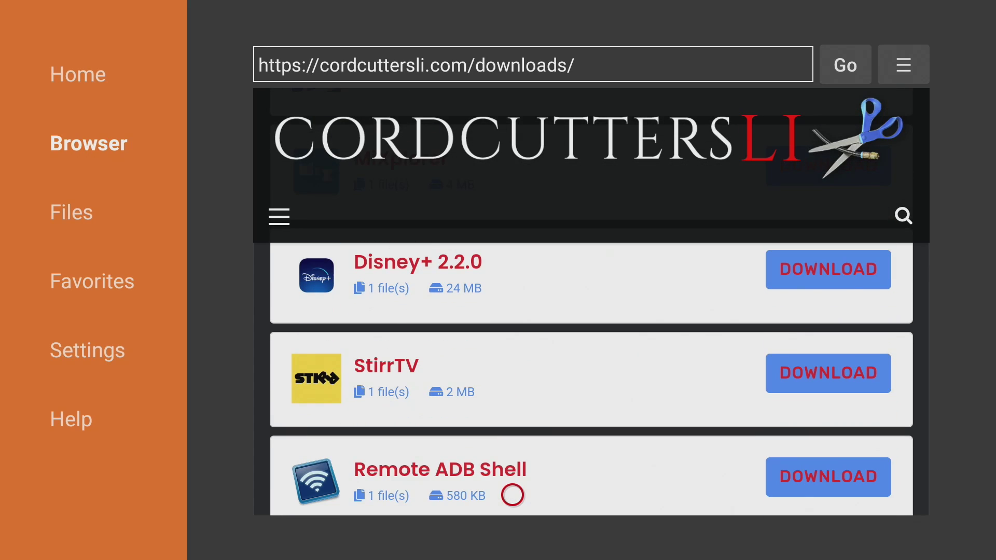
scroll(513, 495, "down", 10)
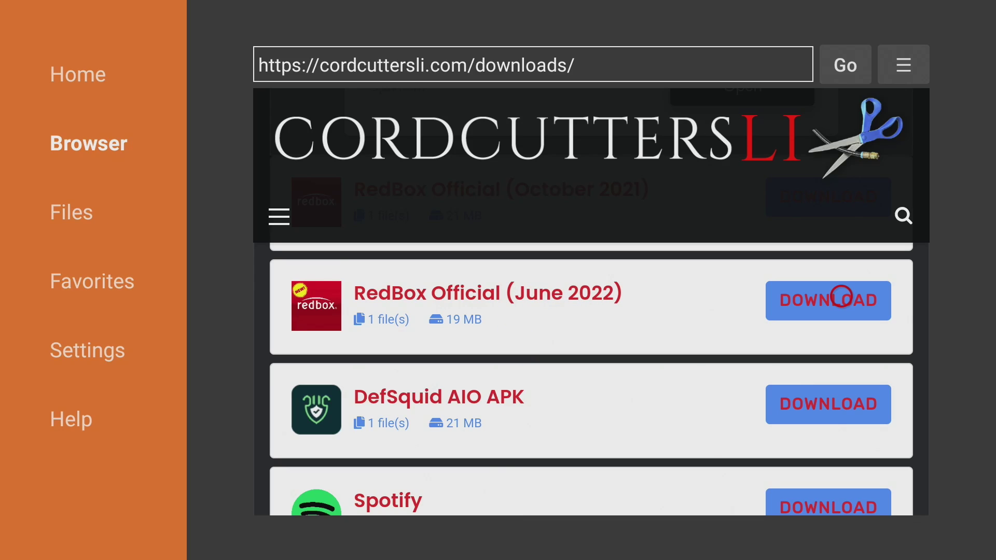
left_click(841, 297)
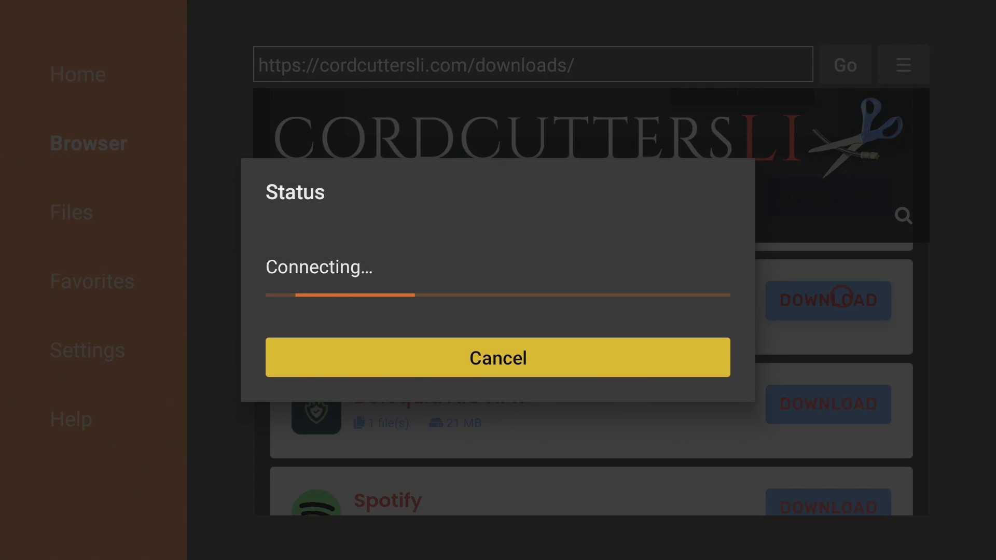
key("Return")
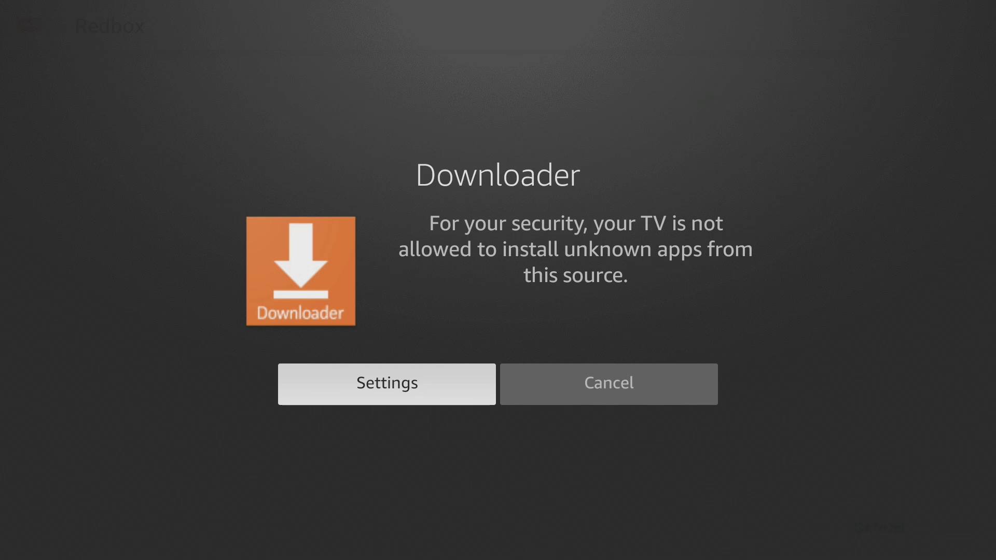
key("Return")
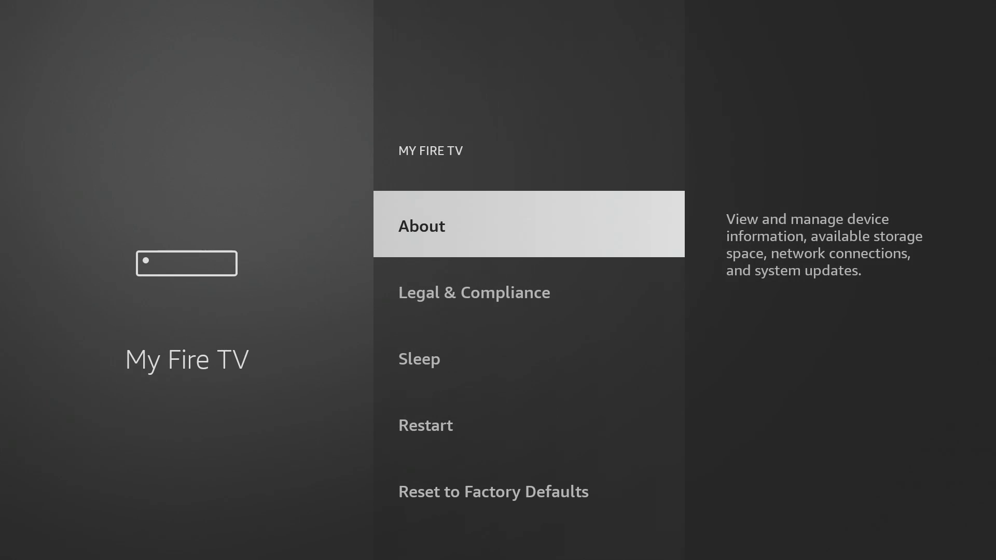
Step: Browse the My Fire TV entries and open About
key("Down")
key("Up")
key("Down")
key("Up")
key("Down")
key("Up")
key("Return")
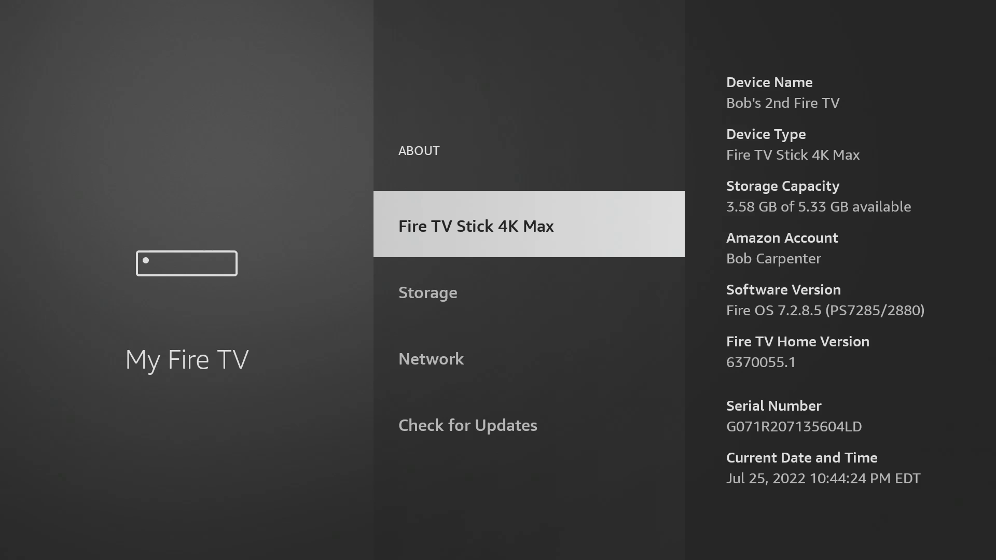
Step: Return to My Fire TV and open Developer options
key("Escape")
key("Down")
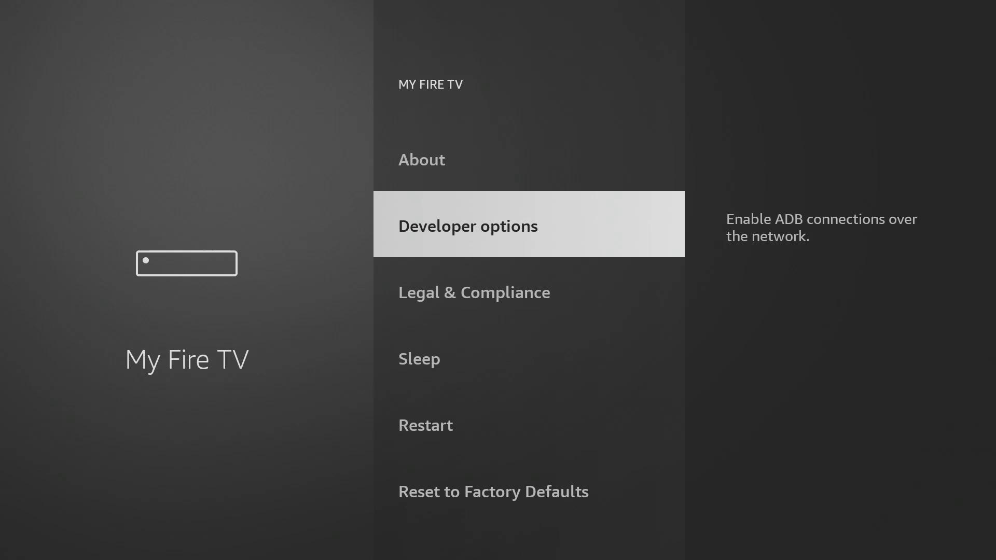
key("Down")
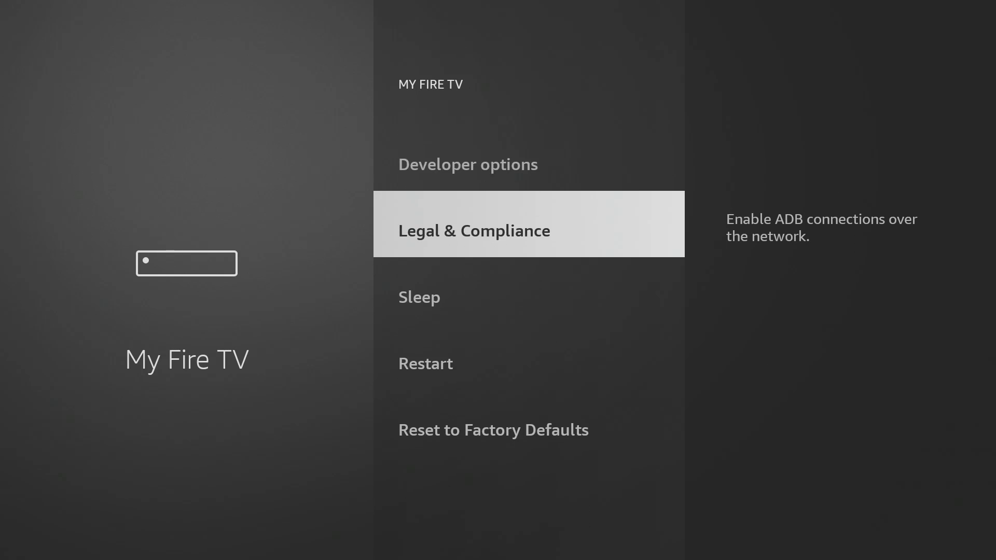
key("Up")
key("Up")
key("Down")
key("Down")
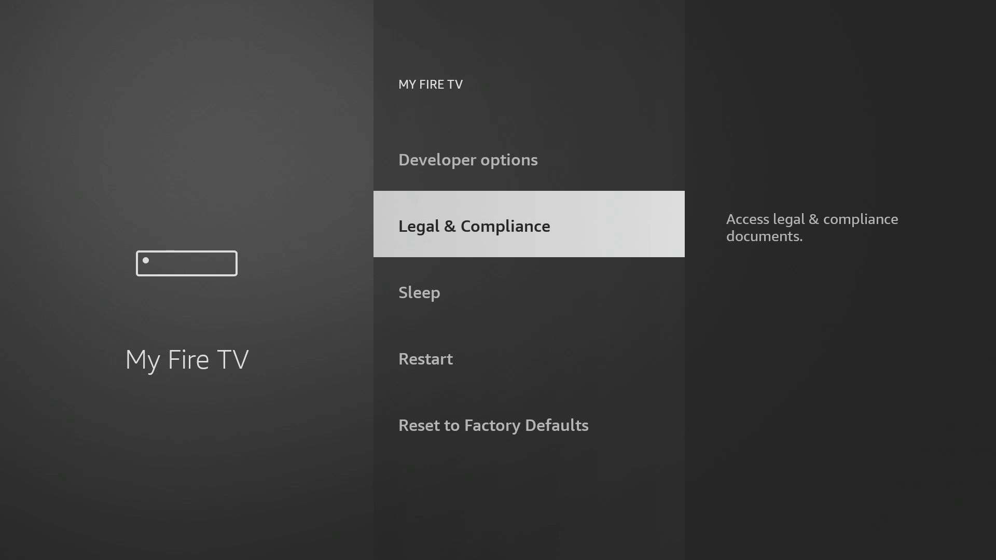
key("Up")
key("Up")
key("Down")
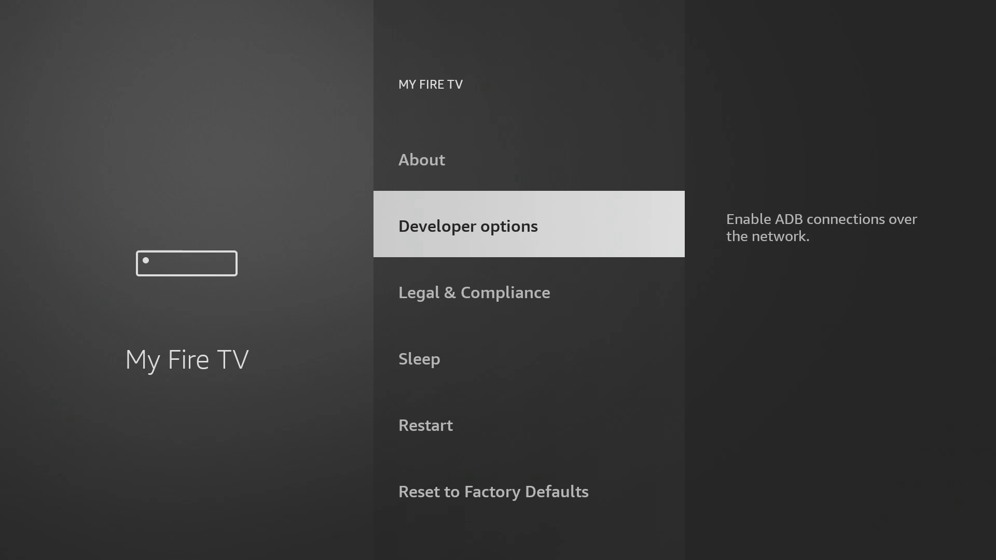
key("Return")
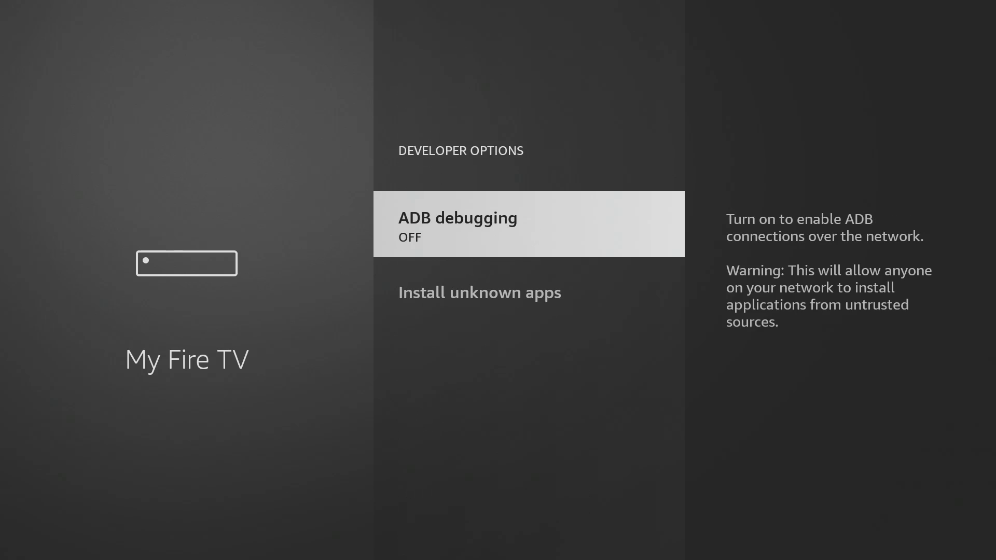
Step: Switch Downloader ON under Install unknown apps, then back out of Developer options
key("Down")
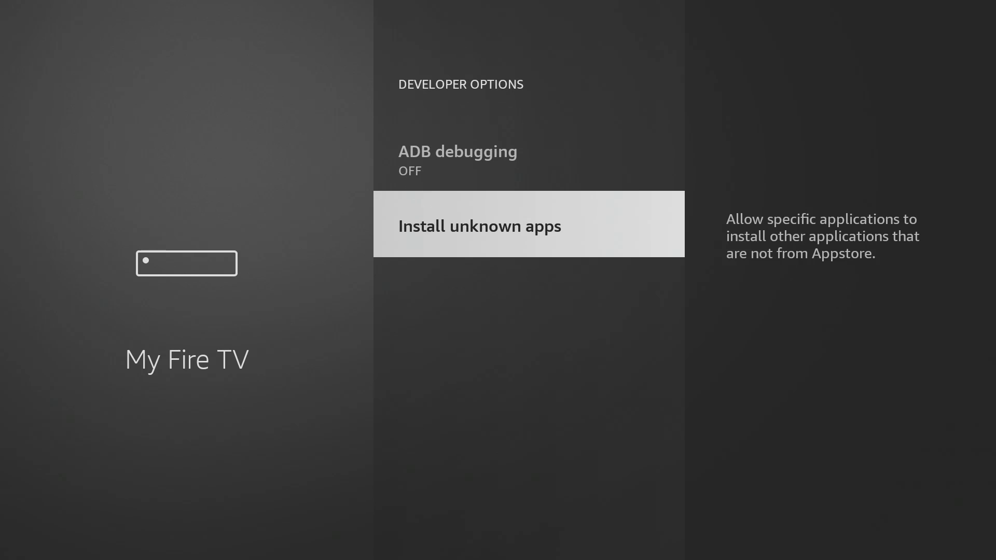
key("Return")
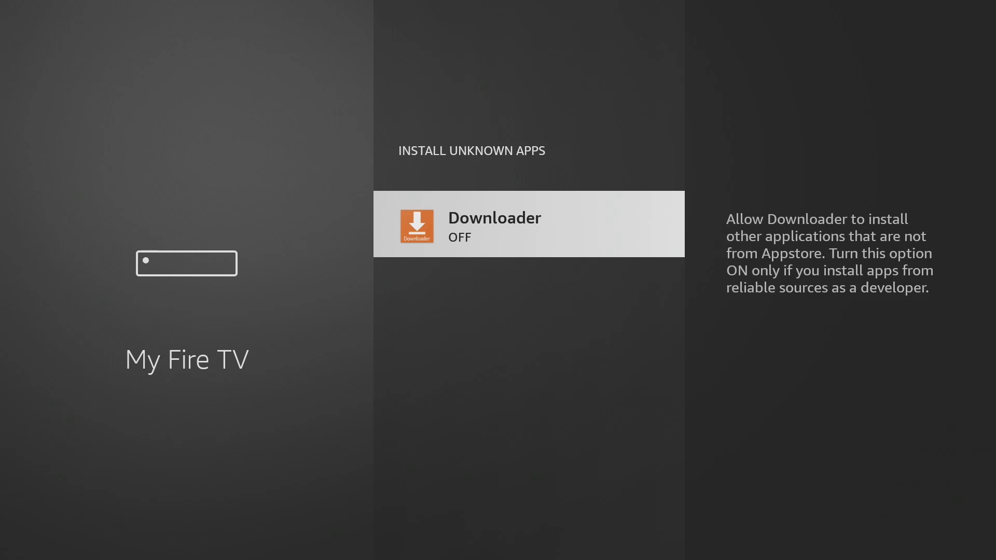
key("Return")
key("Escape")
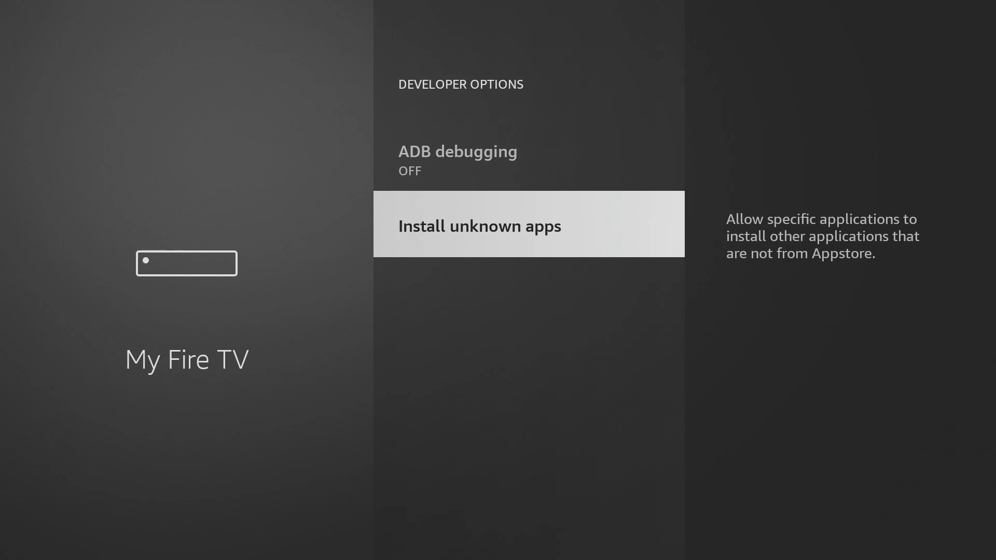
key("Escape")
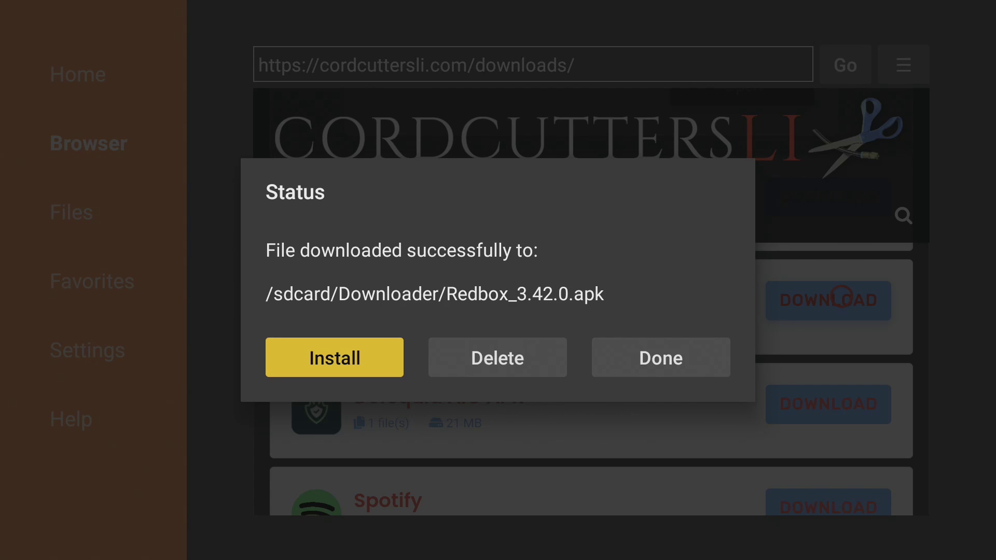
Step: Install the downloaded Redbox app and close the finished install screen
key("Return")
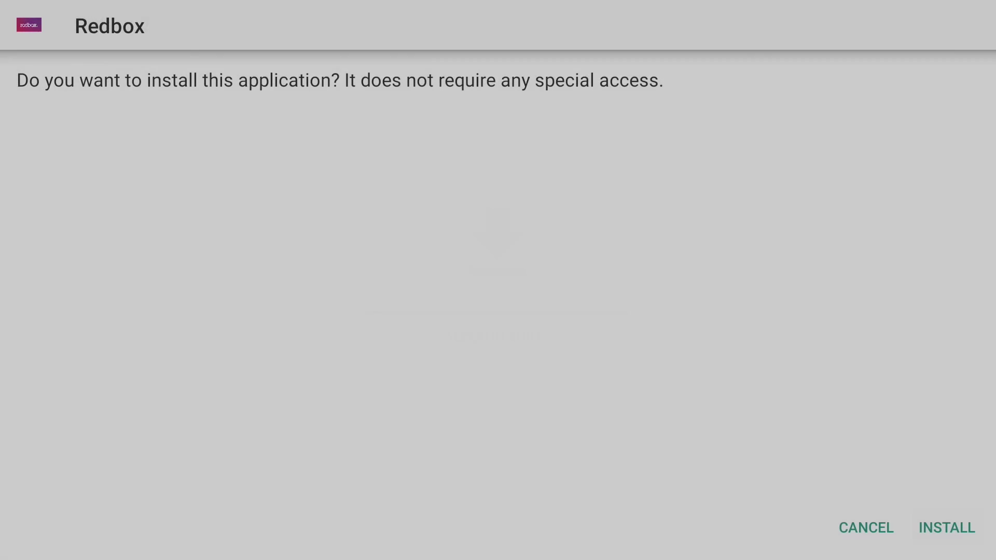
key("Right")
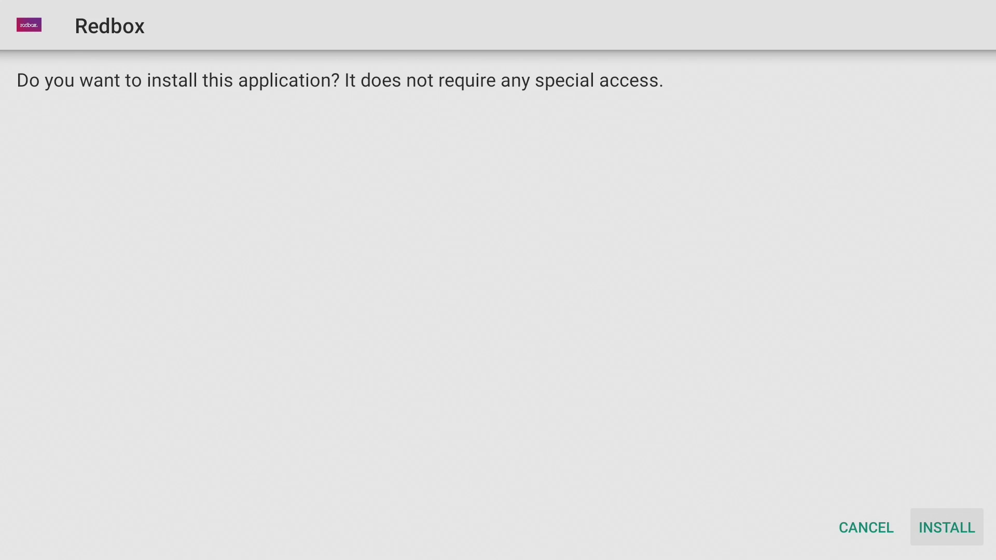
key("Return")
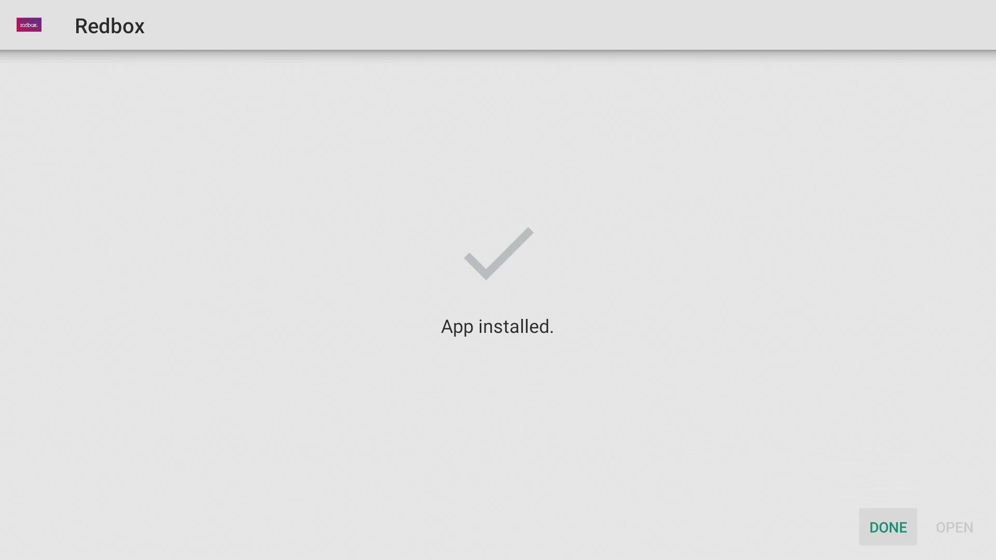
key("Return")
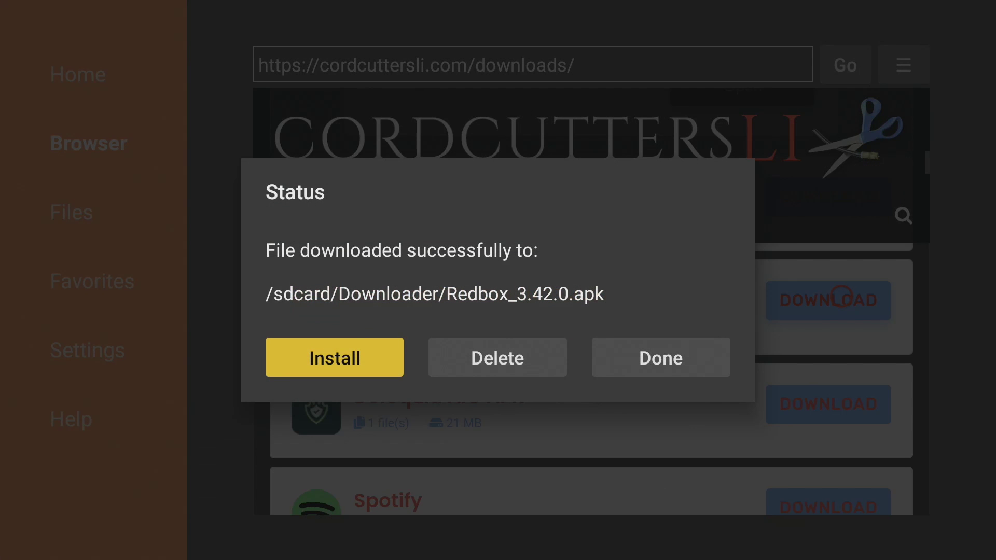
Step: Delete the Redbox_3.42.0.apk file and return to the Home screen
key("Right")
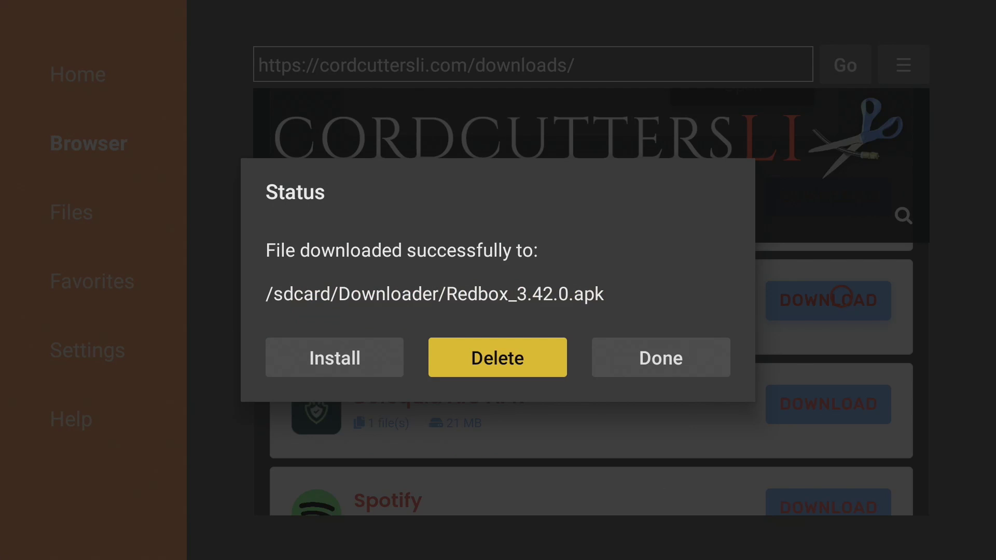
key("Return")
key("Left")
key("Return")
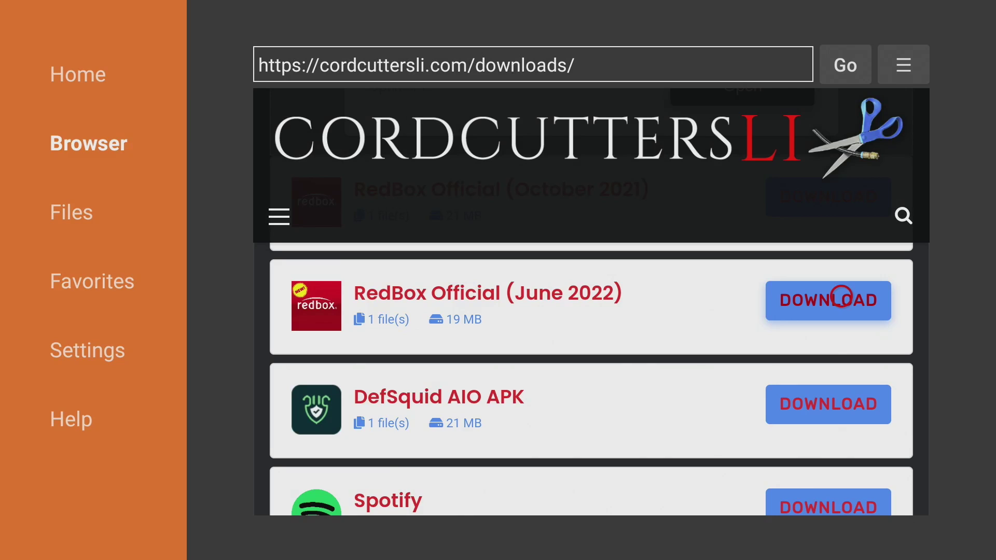
key("Home")
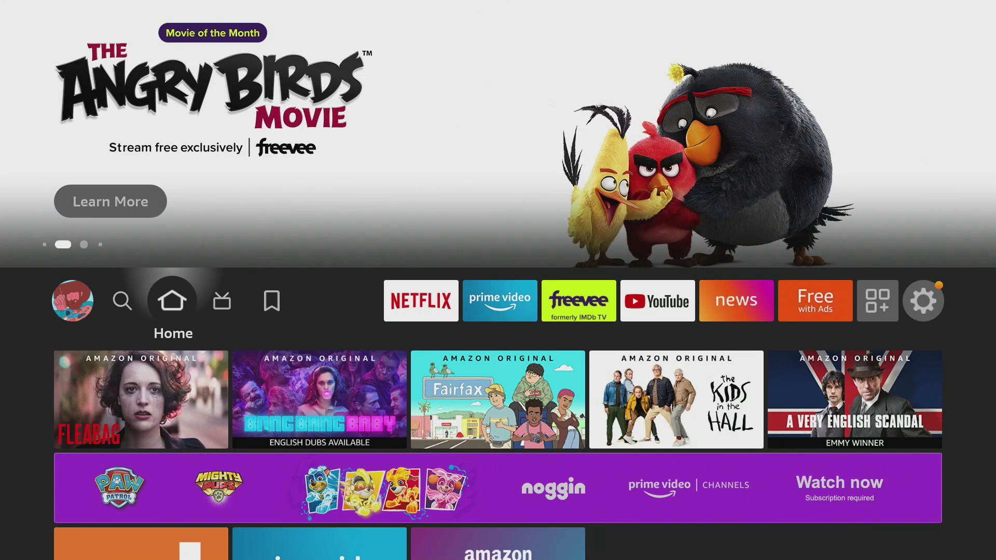